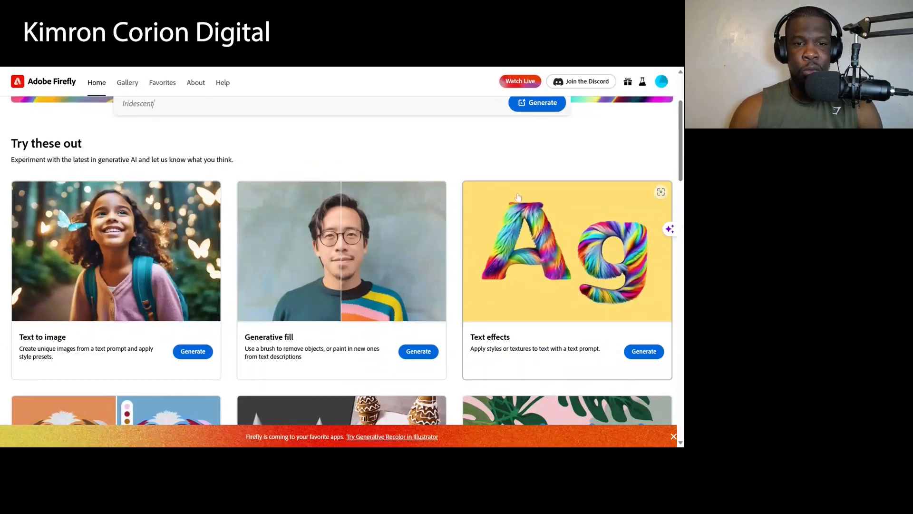
- Look through the generative AI tools offered on the home page, from Text to image to Text to vector
{"action": "scroll", "coordinate": [444, 210], "scroll_direction": "down", "scroll_amount": 1}
{"action": "scroll", "coordinate": [444, 209], "scroll_direction": "down", "scroll_amount": 1}
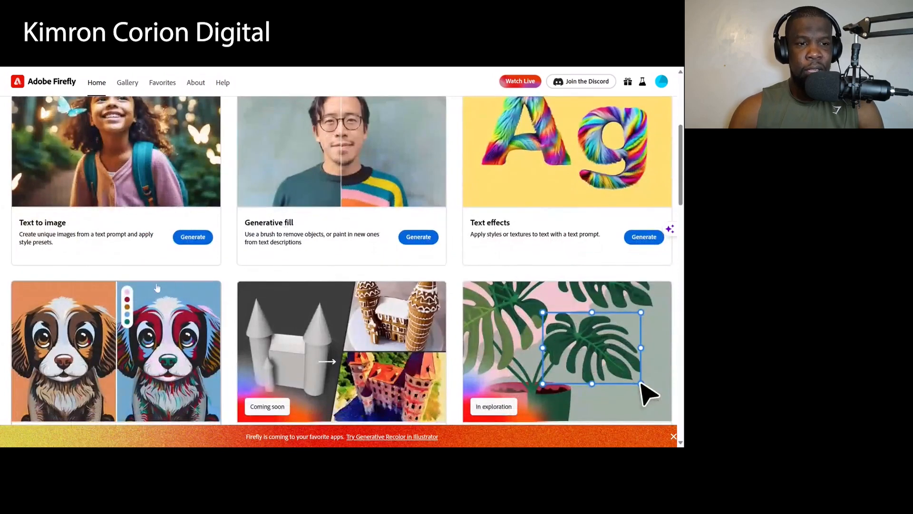
{"action": "scroll", "coordinate": [104, 206], "scroll_direction": "up", "scroll_amount": 1}
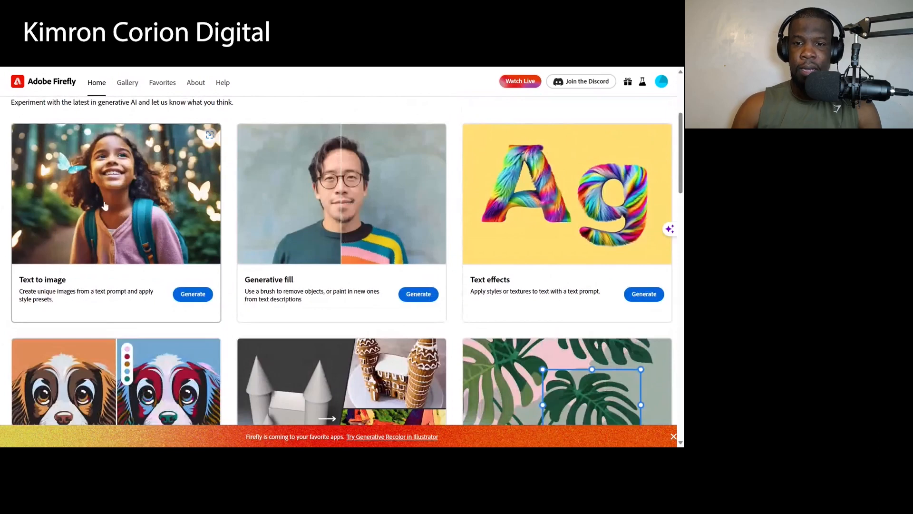
{"action": "scroll", "coordinate": [117, 364], "scroll_direction": "down", "scroll_amount": 2}
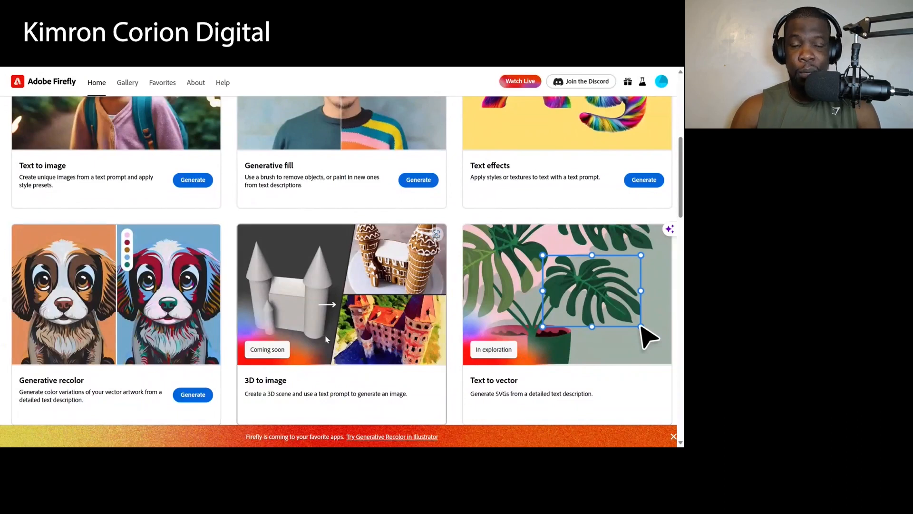
{"action": "scroll", "coordinate": [326, 339], "scroll_direction": "down", "scroll_amount": 3}
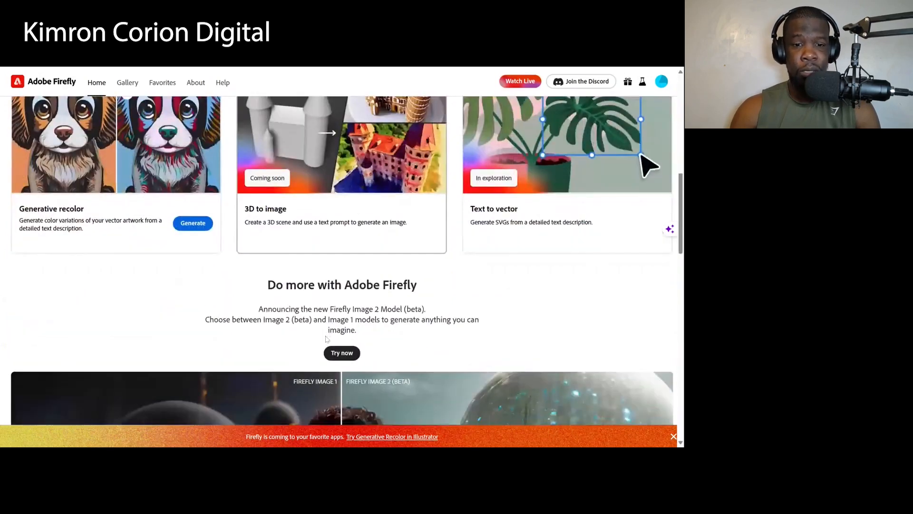
{"action": "scroll", "coordinate": [326, 339], "scroll_direction": "up", "scroll_amount": 2}
{"action": "scroll", "coordinate": [327, 339], "scroll_direction": "up", "scroll_amount": 2}
{"action": "scroll", "coordinate": [326, 338], "scroll_direction": "down", "scroll_amount": 4}
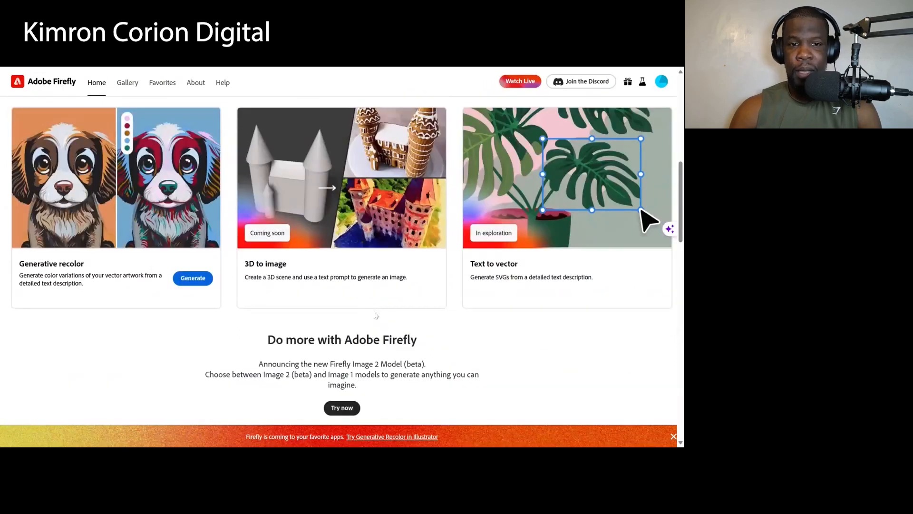
{"action": "scroll", "coordinate": [375, 316], "scroll_direction": "up", "scroll_amount": 6}
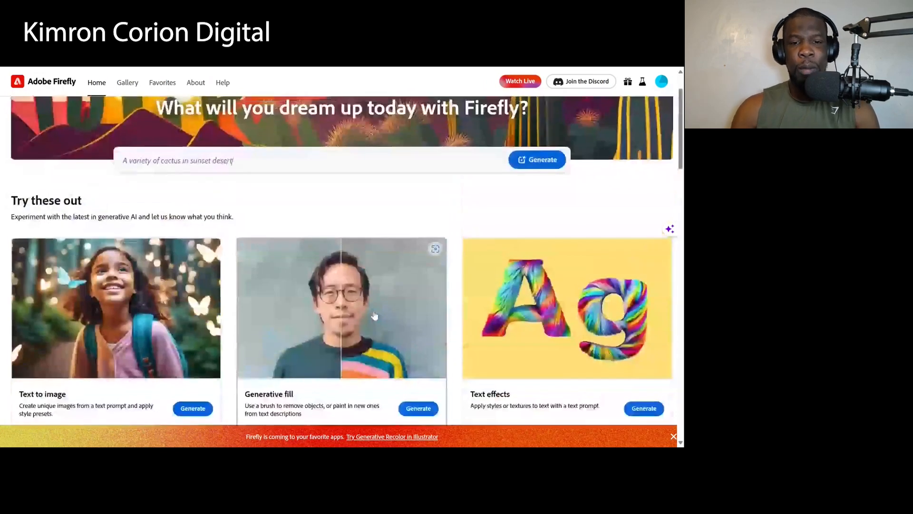
{"action": "scroll", "coordinate": [375, 315], "scroll_direction": "down", "scroll_amount": 2}
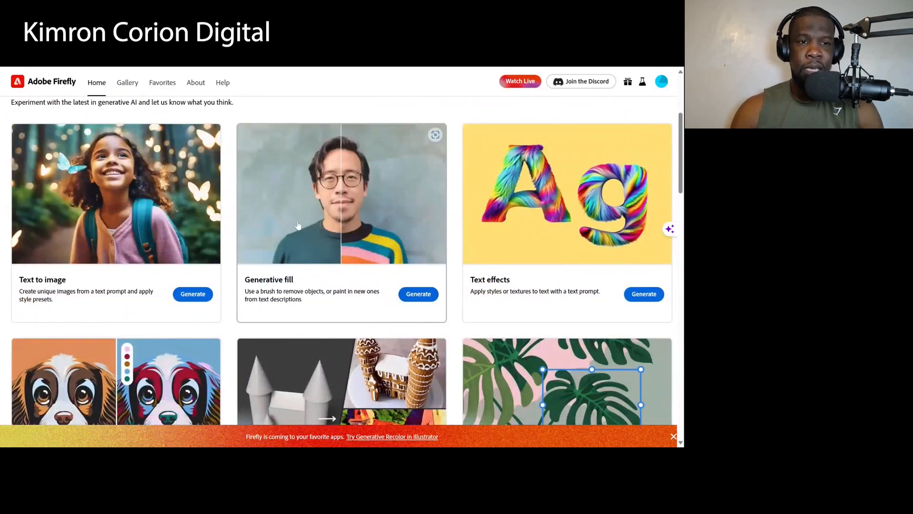
{"action": "scroll", "coordinate": [299, 225], "scroll_direction": "up", "scroll_amount": 2}
{"action": "scroll", "coordinate": [299, 228], "scroll_direction": "down", "scroll_amount": 2}
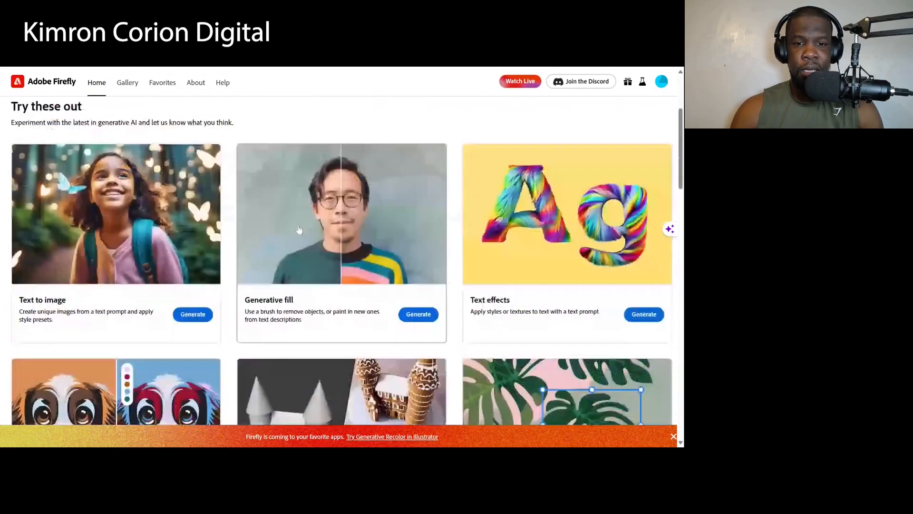
{"action": "scroll", "coordinate": [304, 230], "scroll_direction": "down", "scroll_amount": 2}
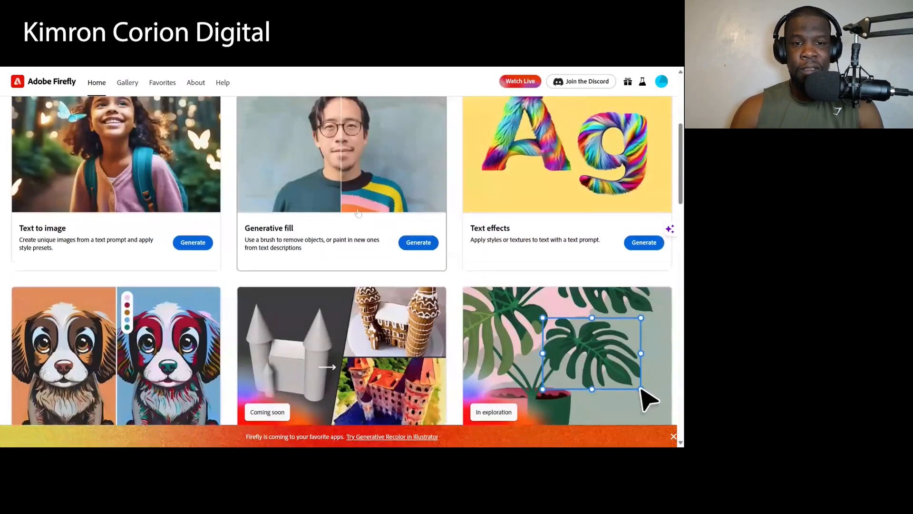
{"action": "scroll", "coordinate": [360, 234], "scroll_direction": "up", "scroll_amount": 2}
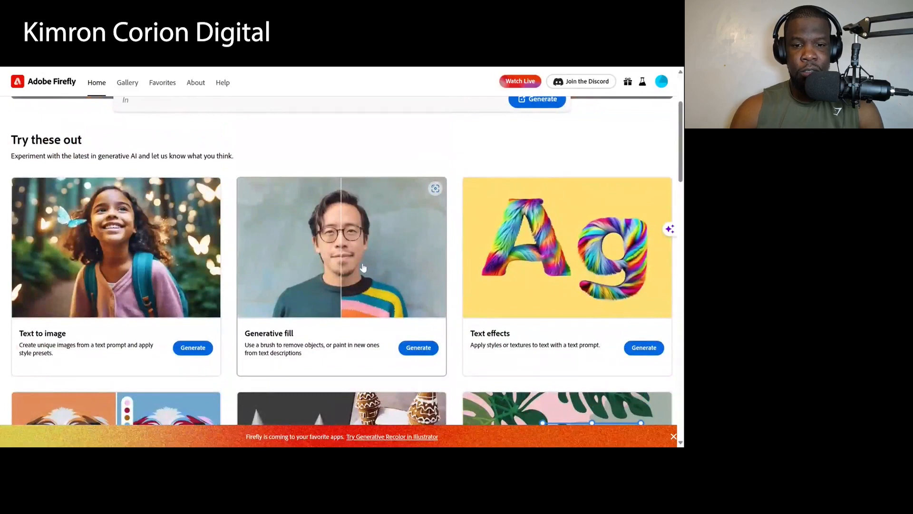
- Open the Generative fill tool and upload the photo of the man in a grey hoodie at a microphone
{"action": "left_click", "coordinate": [419, 348]}
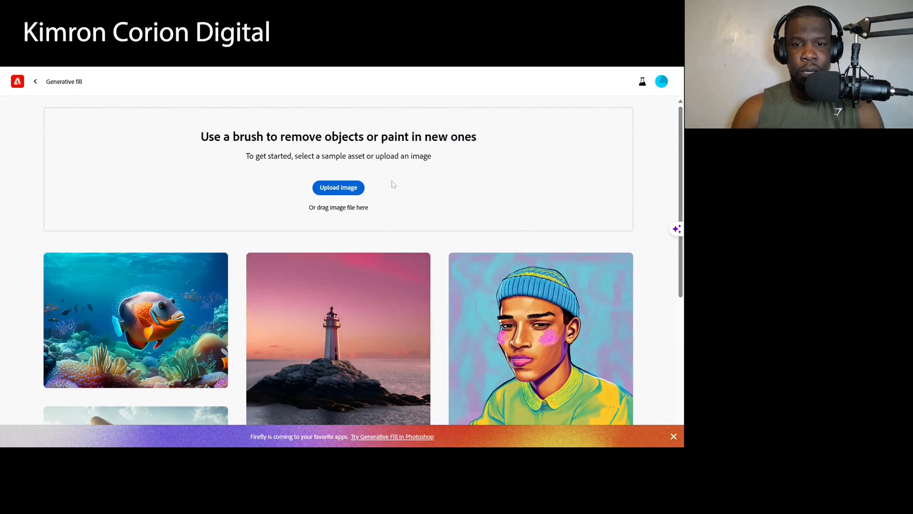
{"action": "left_click", "coordinate": [344, 191]}
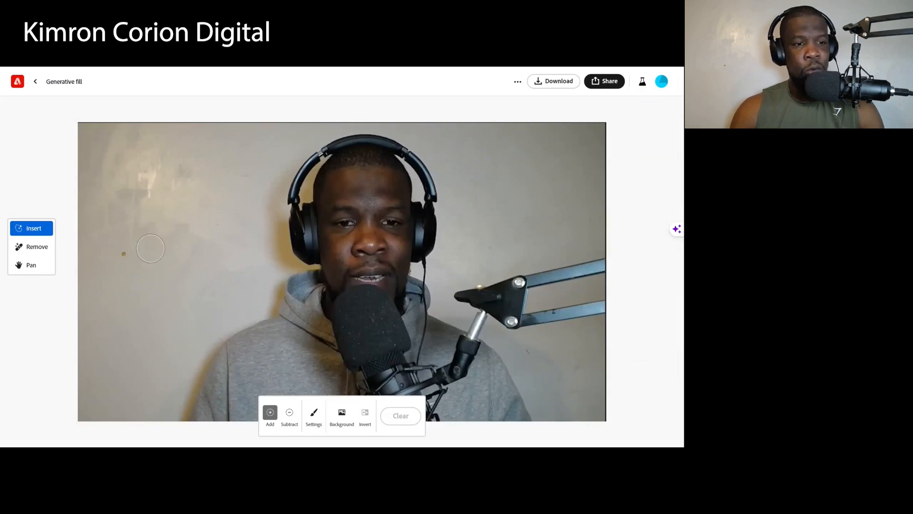
- Mask out the photo's entire background and switch to inserting new content in the masked area
{"action": "left_click", "coordinate": [31, 247]}
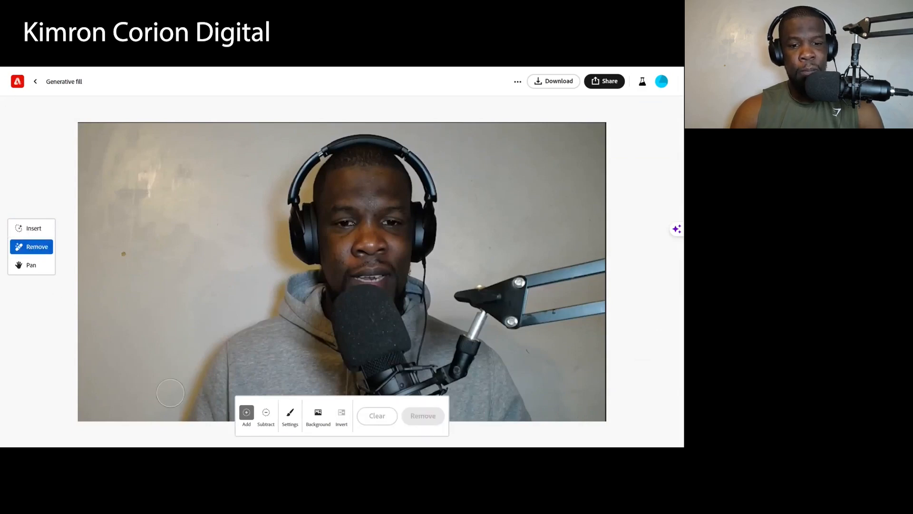
{"action": "left_click", "coordinate": [318, 414]}
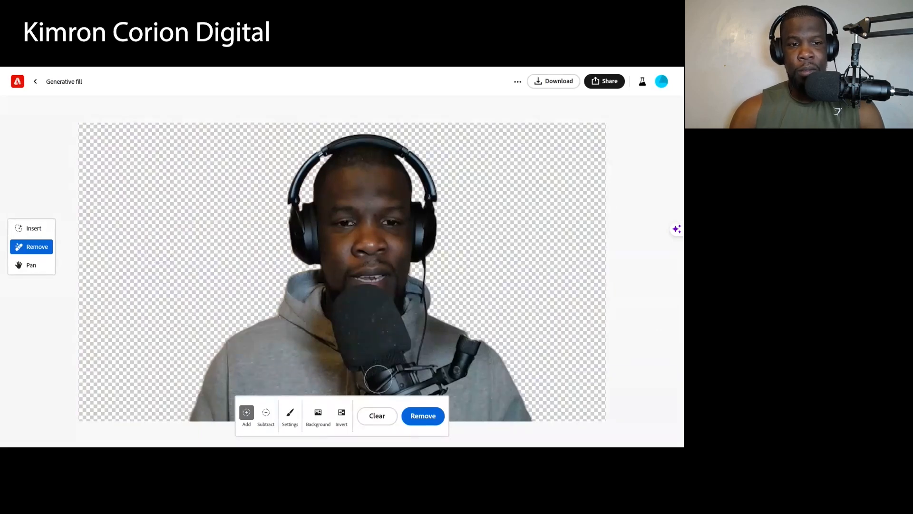
{"action": "left_click", "coordinate": [32, 231]}
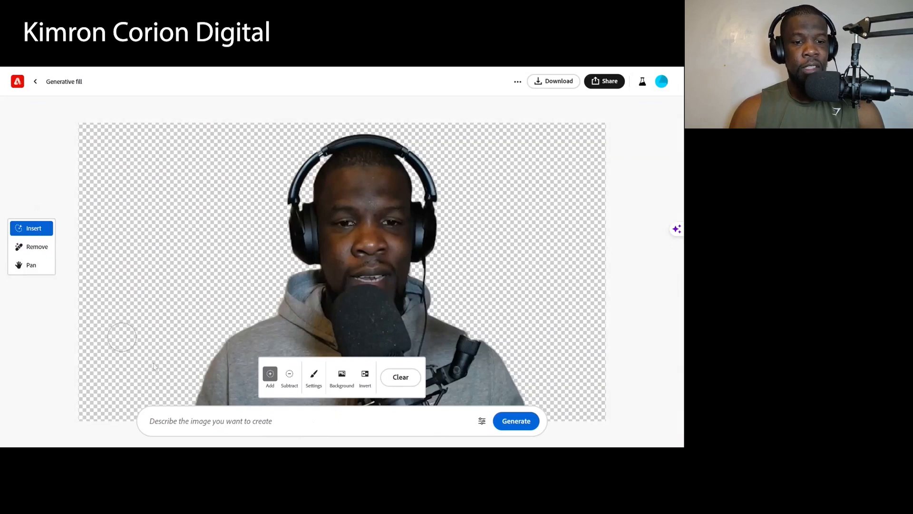
- Generate a new background for the masked area from the prompt "Living room setting"
{"action": "left_click", "coordinate": [244, 431]}
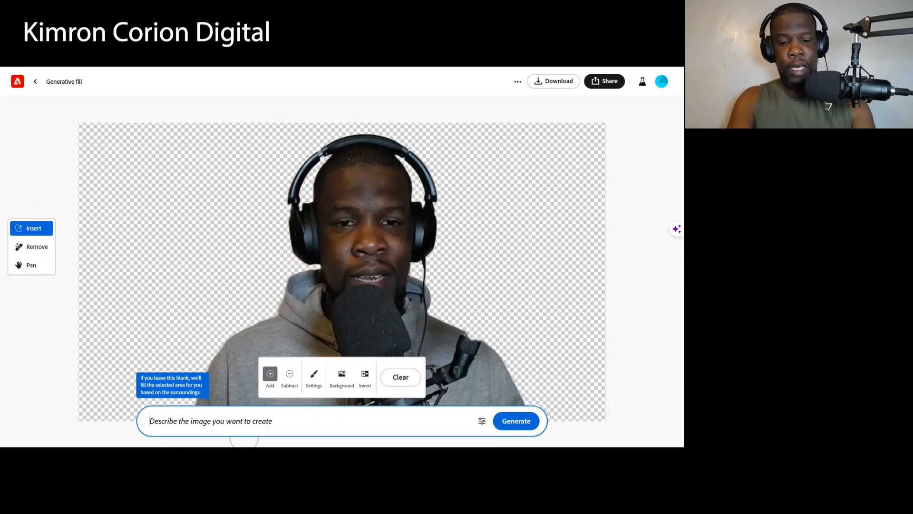
{"action": "type", "text": "Living w"}
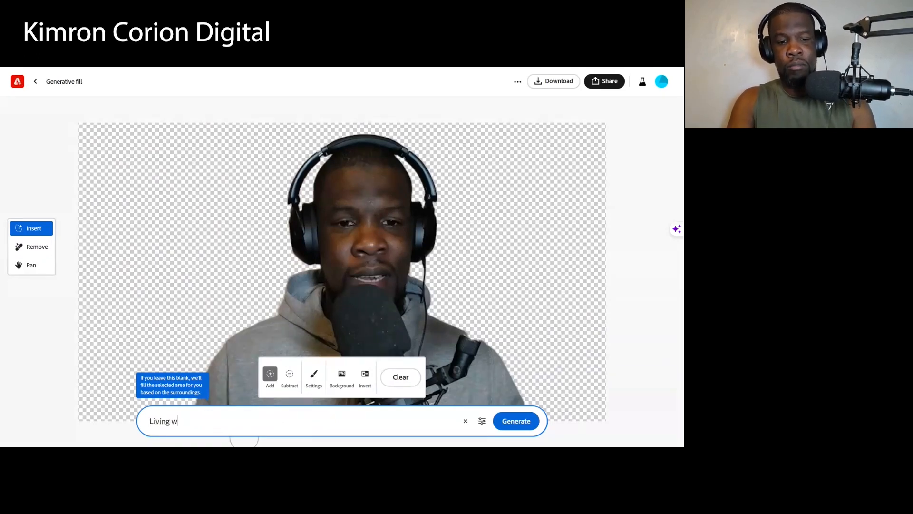
{"action": "type", "text": "oom"}
{"action": "key", "text": "BackSpace"}
{"action": "key", "text": "BackSpace"}
{"action": "type", "text": "room"}
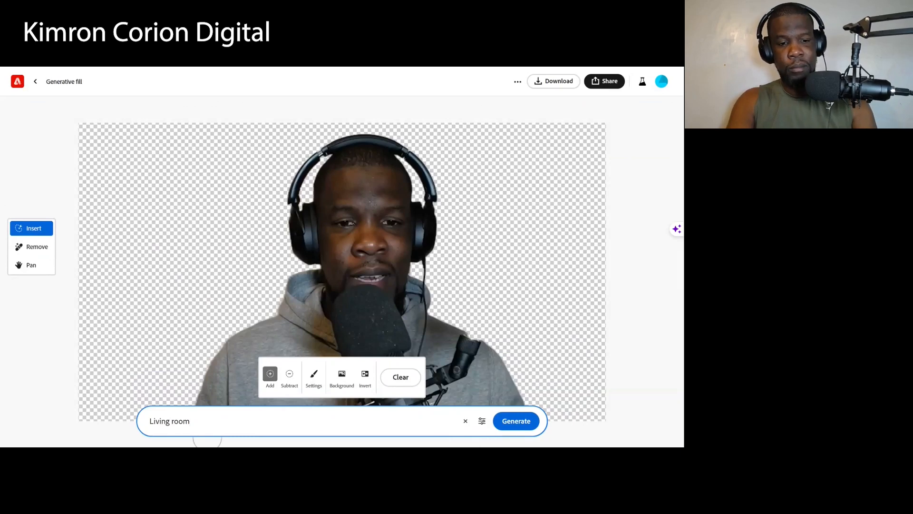
{"action": "type", "text": "setting"}
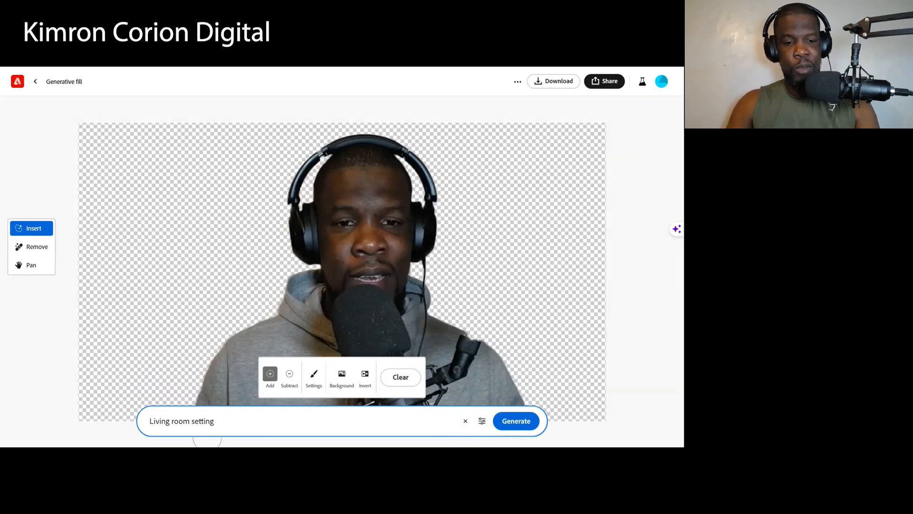
{"action": "left_click", "coordinate": [517, 422]}
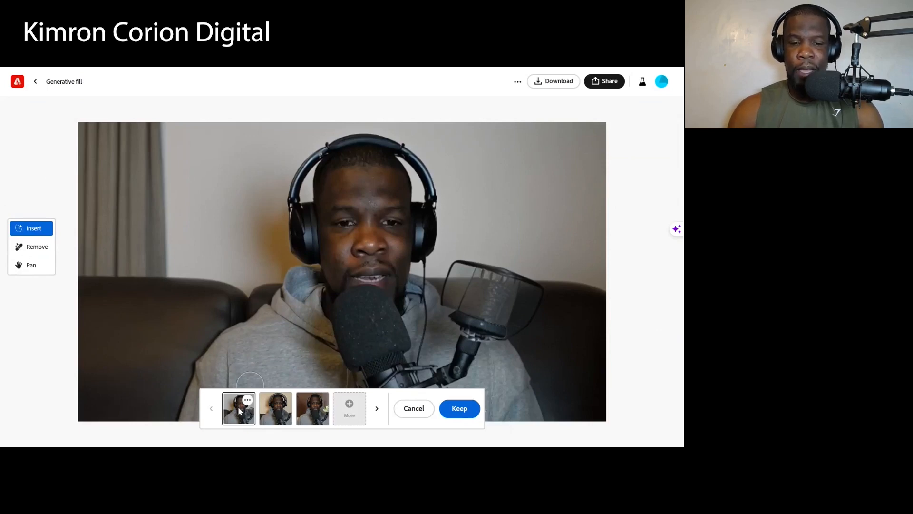
- Compare the generated living room variations, generate another set, and select the one with the floor lamp and white sofa
{"action": "left_click", "coordinate": [281, 414]}
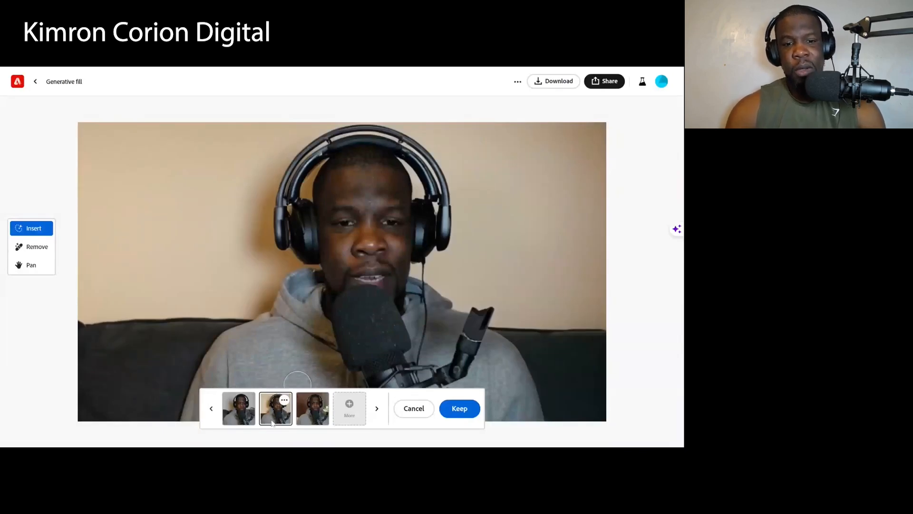
{"action": "left_click", "coordinate": [310, 412]}
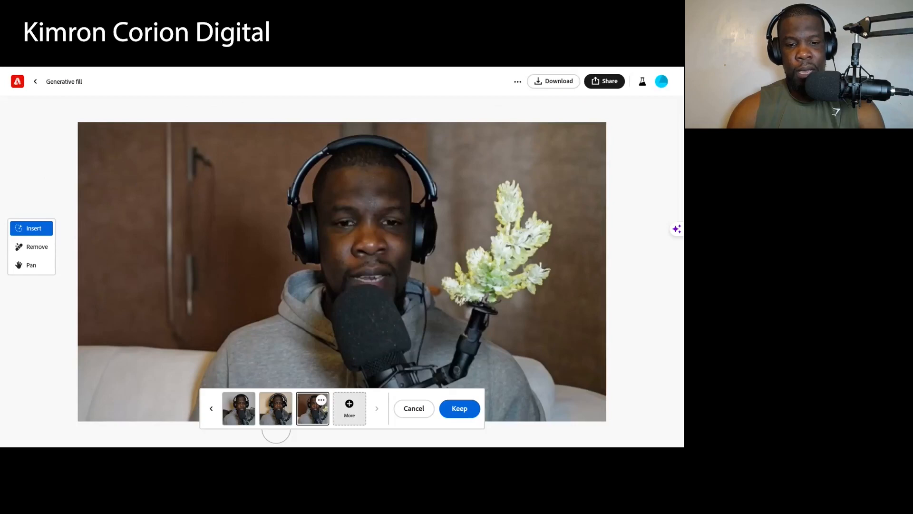
{"action": "left_click", "coordinate": [349, 416]}
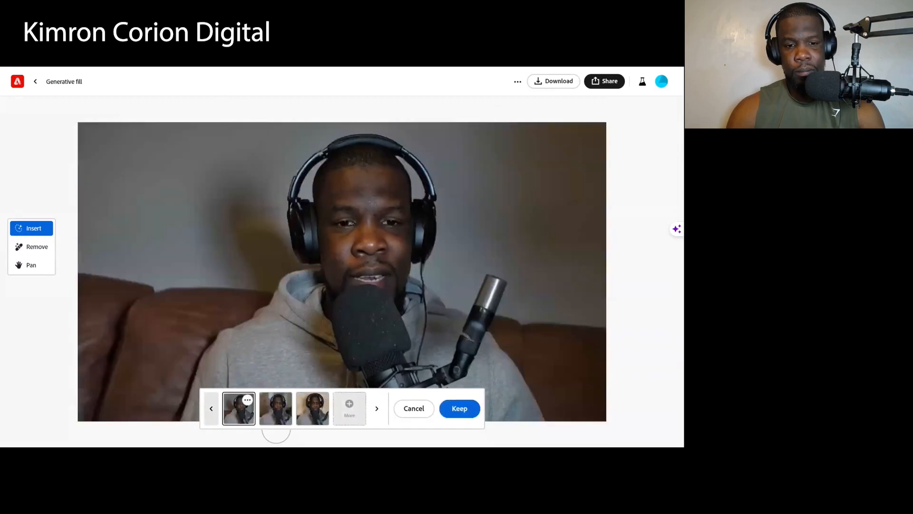
{"action": "left_click", "coordinate": [278, 415]}
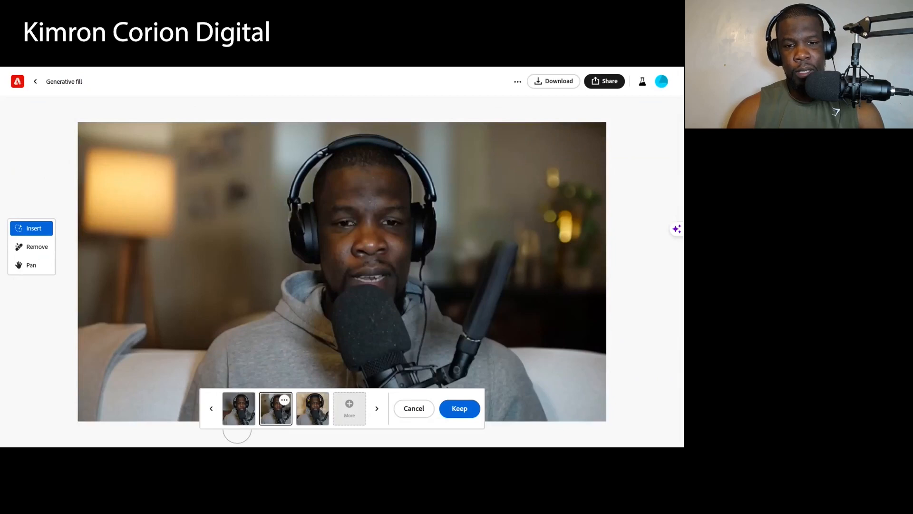
{"action": "left_click", "coordinate": [312, 413]}
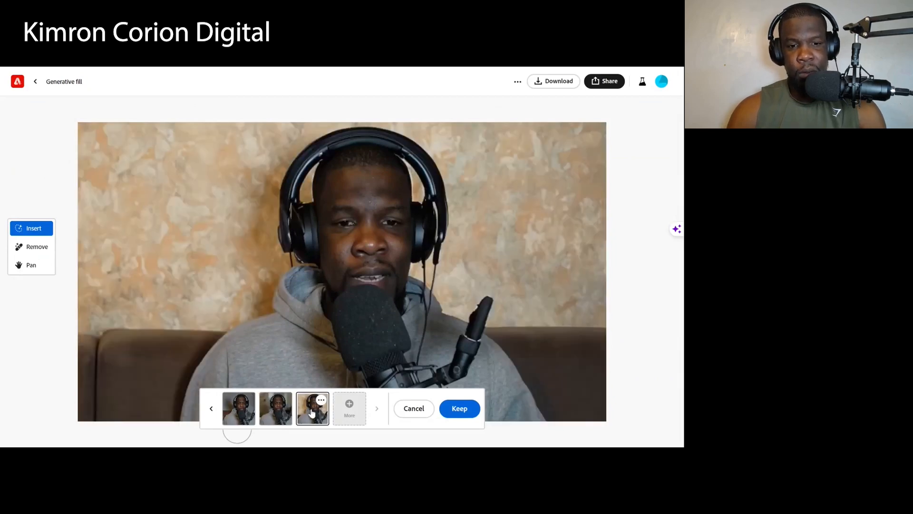
{"action": "left_click", "coordinate": [280, 415]}
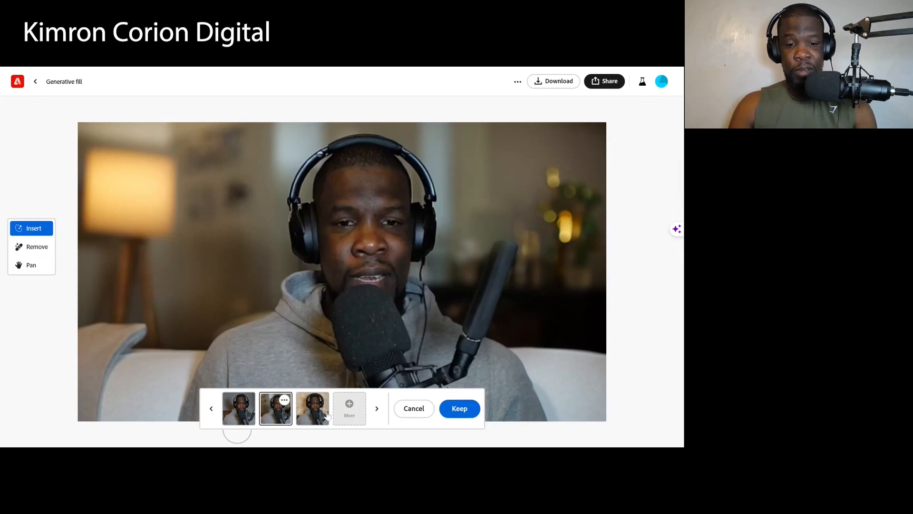
- Generate a further set of backgrounds and select the variation with the hanging lamp, potted plant and beige sofa
{"action": "left_click", "coordinate": [349, 407]}
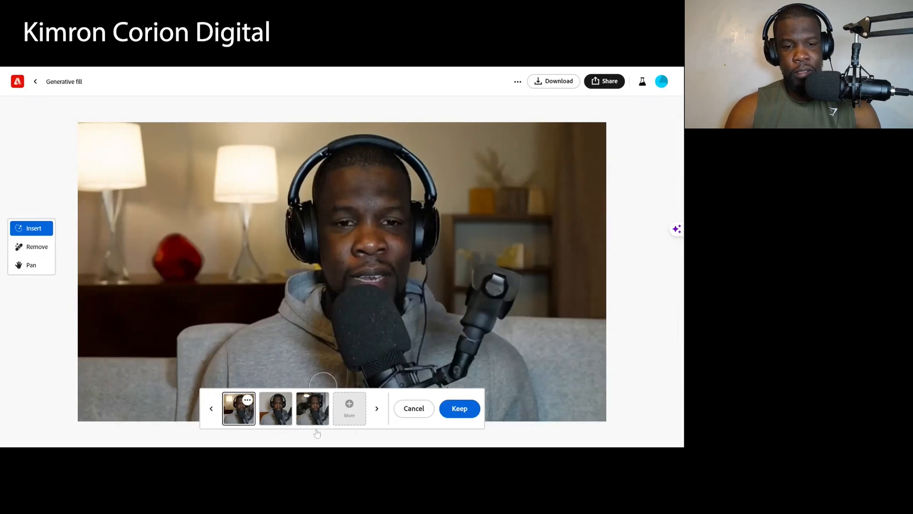
{"action": "left_click", "coordinate": [278, 418]}
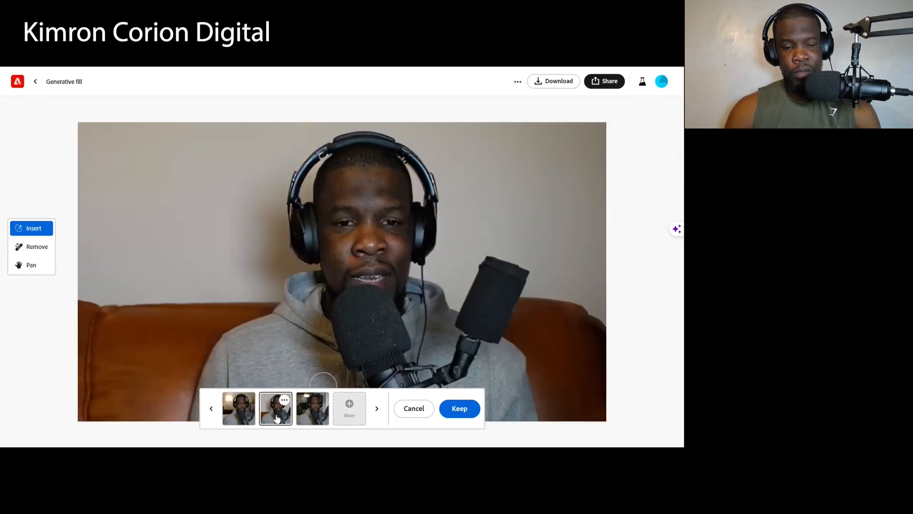
{"action": "left_click", "coordinate": [305, 417]}
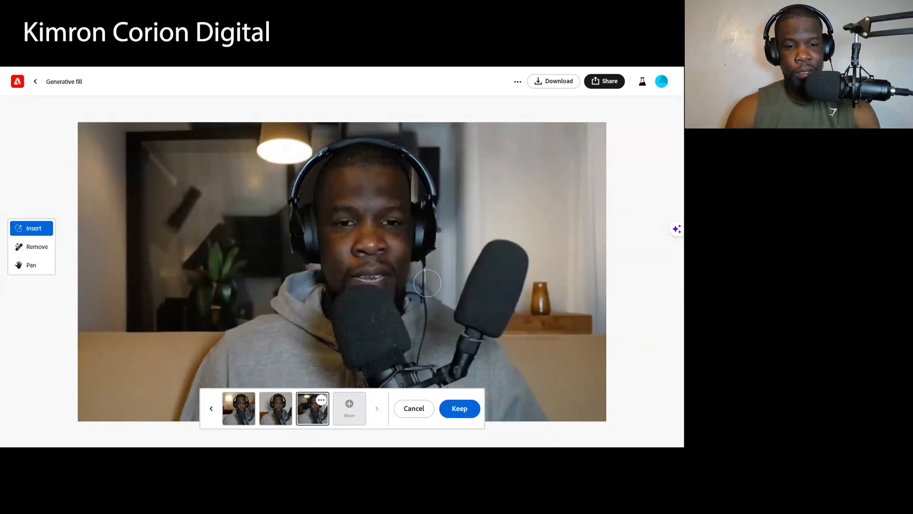
{"action": "left_click", "coordinate": [234, 416]}
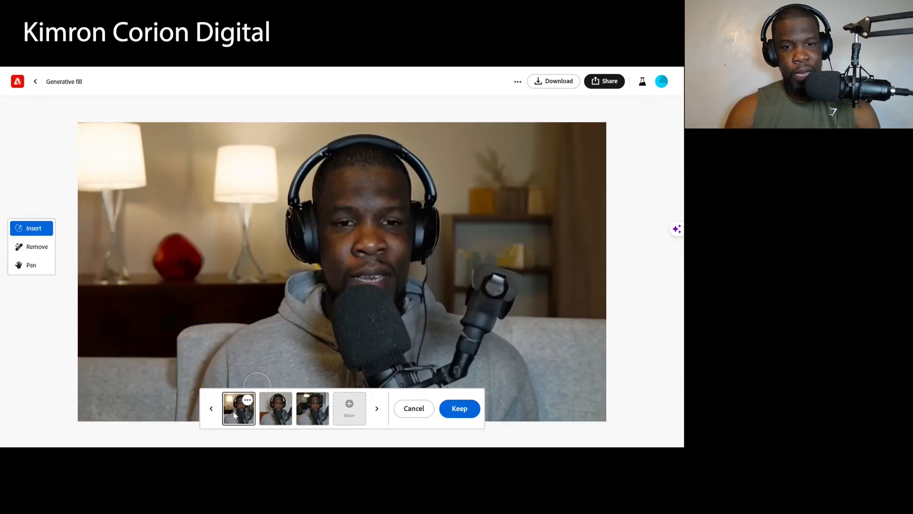
{"action": "left_click", "coordinate": [316, 417]}
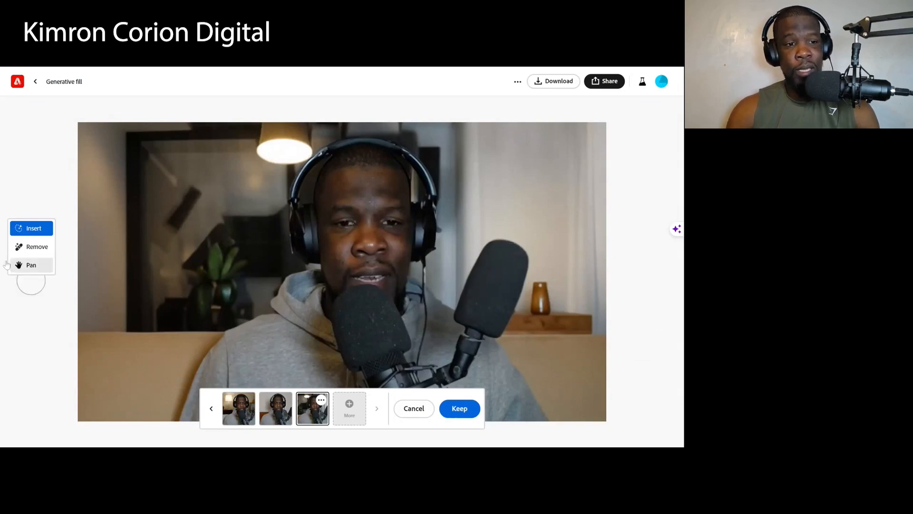
- Save the background edit, then brush over the extra microphone and its arm beside the man and remove them
{"action": "left_click", "coordinate": [39, 249]}
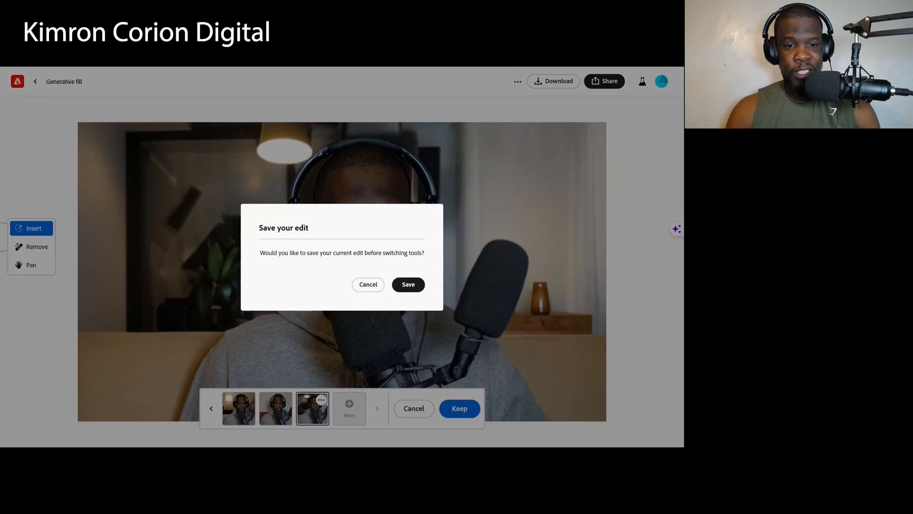
{"action": "left_click", "coordinate": [408, 284]}
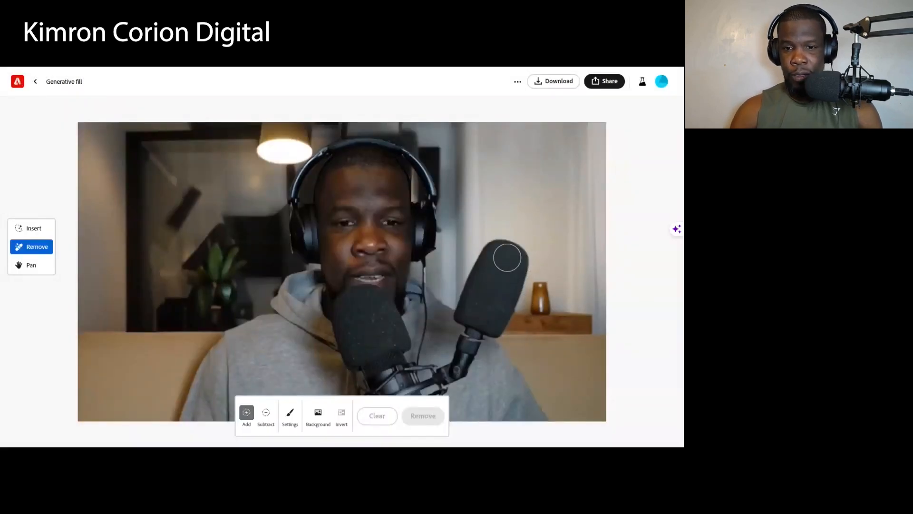
{"action": "mouse_move", "coordinate": [492, 250]}
{"action": "left_mouse_down"}
{"action": "mouse_move", "coordinate": [517, 265]}
{"action": "mouse_move", "coordinate": [505, 318]}
{"action": "mouse_move", "coordinate": [444, 377]}
{"action": "mouse_move", "coordinate": [431, 370]}
{"action": "mouse_move", "coordinate": [435, 377]}
{"action": "mouse_move", "coordinate": [458, 371]}
{"action": "mouse_move", "coordinate": [481, 331]}
{"action": "mouse_move", "coordinate": [490, 277]}
{"action": "mouse_move", "coordinate": [494, 308]}
{"action": "mouse_move", "coordinate": [486, 260]}
{"action": "mouse_move", "coordinate": [467, 289]}
{"action": "mouse_move", "coordinate": [466, 337]}
{"action": "mouse_move", "coordinate": [468, 316]}
{"action": "mouse_move", "coordinate": [469, 337]}
{"action": "mouse_move", "coordinate": [494, 278]}
{"action": "left_mouse_up"}
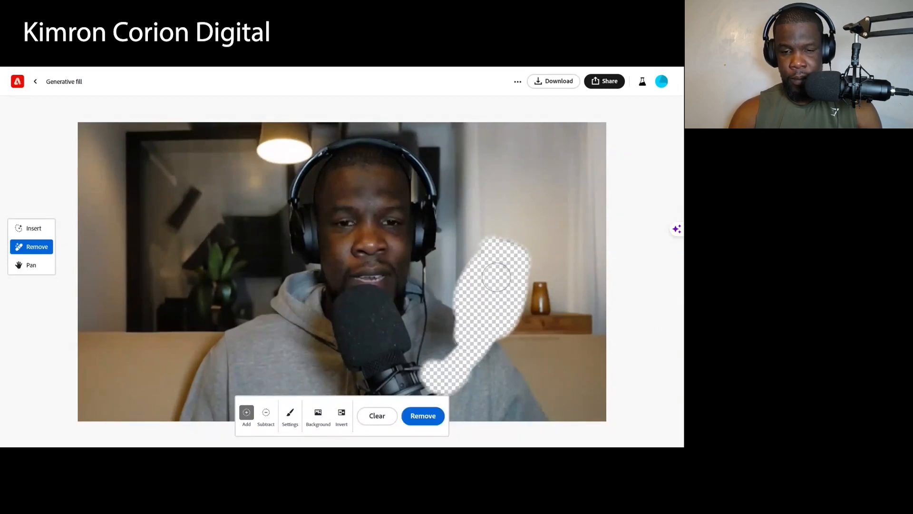
{"action": "left_click", "coordinate": [421, 420]}
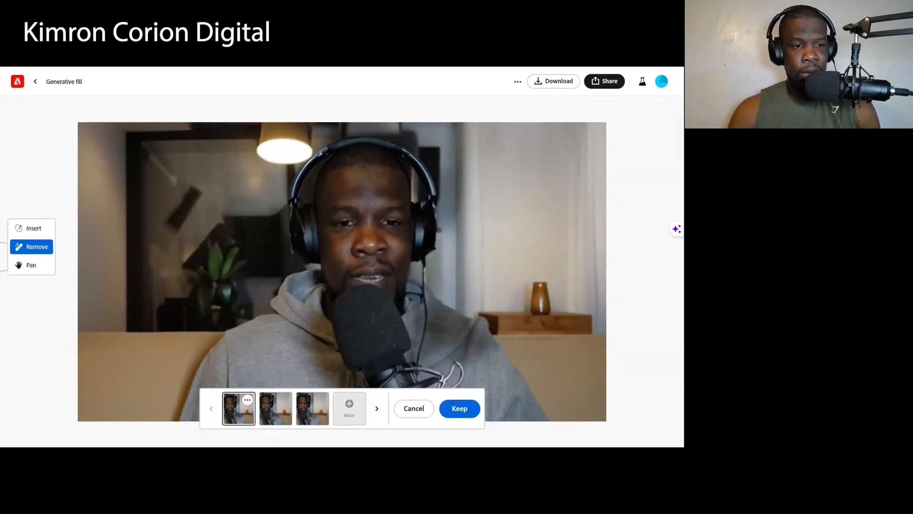
- Save the microphone removal edit and switch to inserting new content
{"action": "left_click", "coordinate": [36, 230]}
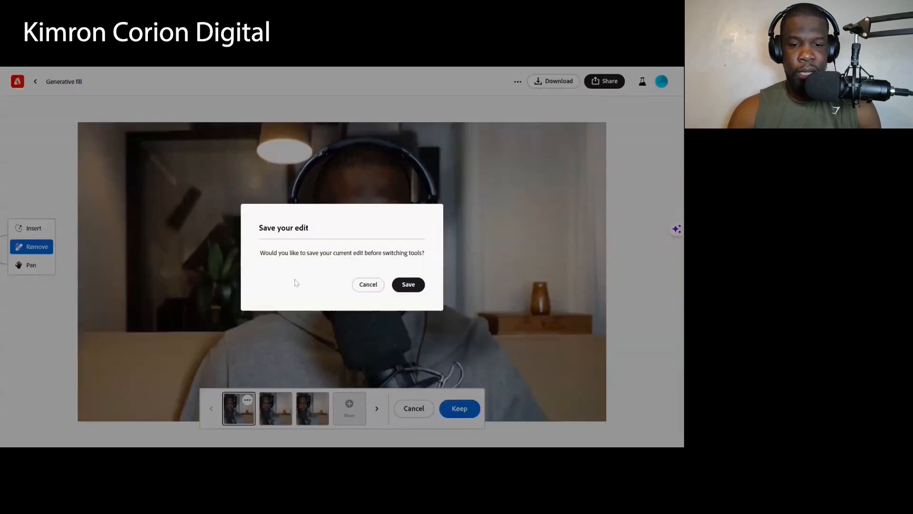
{"action": "left_click", "coordinate": [413, 286]}
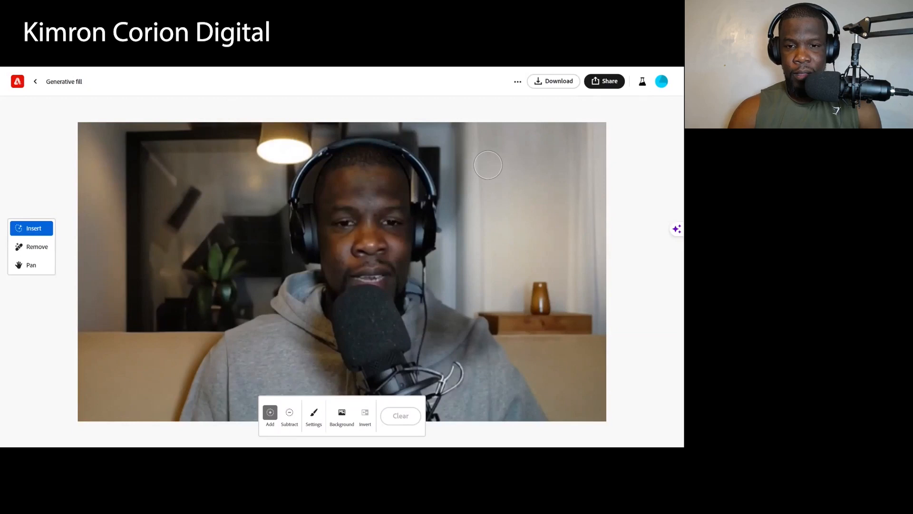
- Brush over the blank wall area above the vase and try filling it from the prompt "A wall painting of a flower"
{"action": "mouse_move", "coordinate": [488, 161]}
{"action": "left_mouse_down"}
{"action": "mouse_move", "coordinate": [569, 168]}
{"action": "mouse_move", "coordinate": [564, 242]}
{"action": "mouse_move", "coordinate": [478, 249]}
{"action": "mouse_move", "coordinate": [480, 175]}
{"action": "mouse_move", "coordinate": [494, 188]}
{"action": "mouse_move", "coordinate": [500, 229]}
{"action": "mouse_move", "coordinate": [540, 222]}
{"action": "mouse_move", "coordinate": [552, 210]}
{"action": "mouse_move", "coordinate": [548, 183]}
{"action": "mouse_move", "coordinate": [519, 188]}
{"action": "mouse_move", "coordinate": [522, 205]}
{"action": "mouse_move", "coordinate": [526, 190]}
{"action": "mouse_move", "coordinate": [513, 192]}
{"action": "left_mouse_up"}
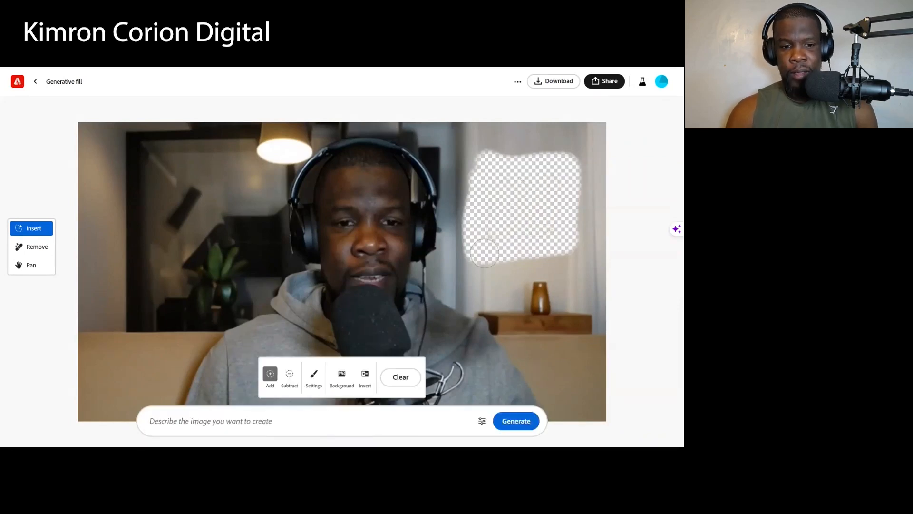
{"action": "left_click", "coordinate": [213, 421]}
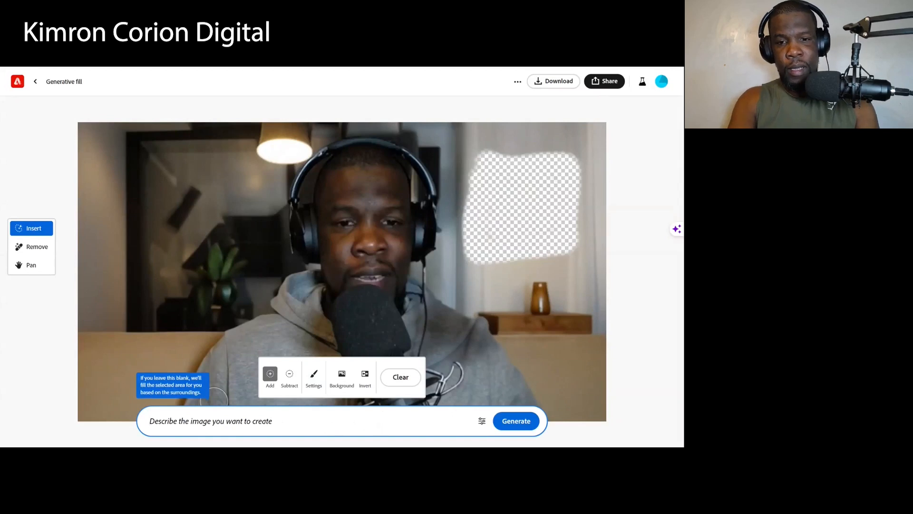
{"action": "type", "text": "Oainti"}
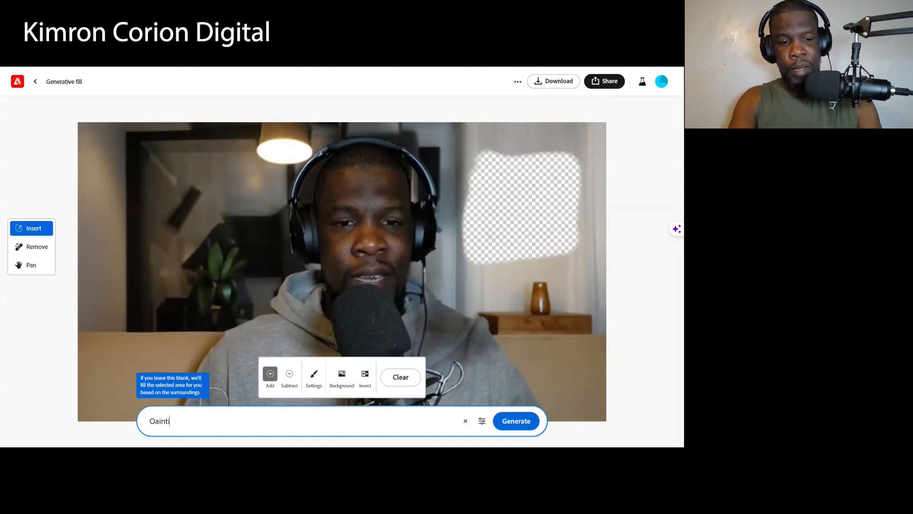
{"action": "type", "text": "ng"}
{"action": "key", "text": "BackSpace"}
{"action": "key", "text": "BackSpace"}
{"action": "key", "text": "BackSpace"}
{"action": "key", "text": "BackSpace"}
{"action": "key", "text": "BackSpace"}
{"action": "key", "text": "BackSpace"}
{"action": "key", "text": "BackSpace"}
{"action": "key", "text": "BackSpace"}
{"action": "type", "text": "A wall p"}
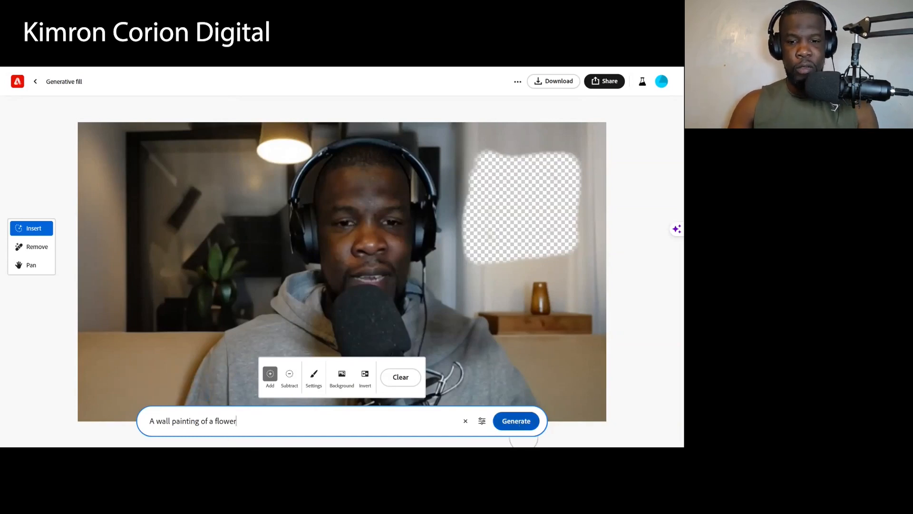
{"action": "left_click", "coordinate": [519, 424]}
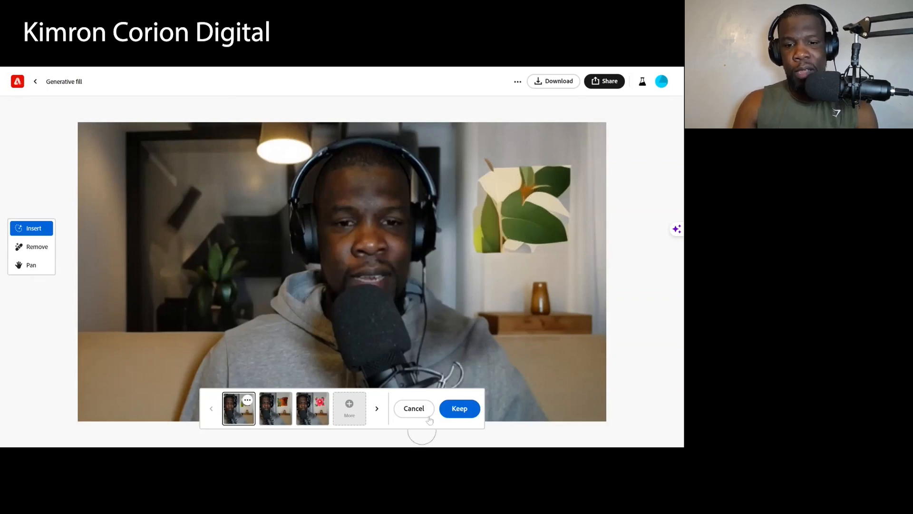
- Discard the generated flower paintings and clear the brushed selection on the wall
{"action": "left_click", "coordinate": [414, 409]}
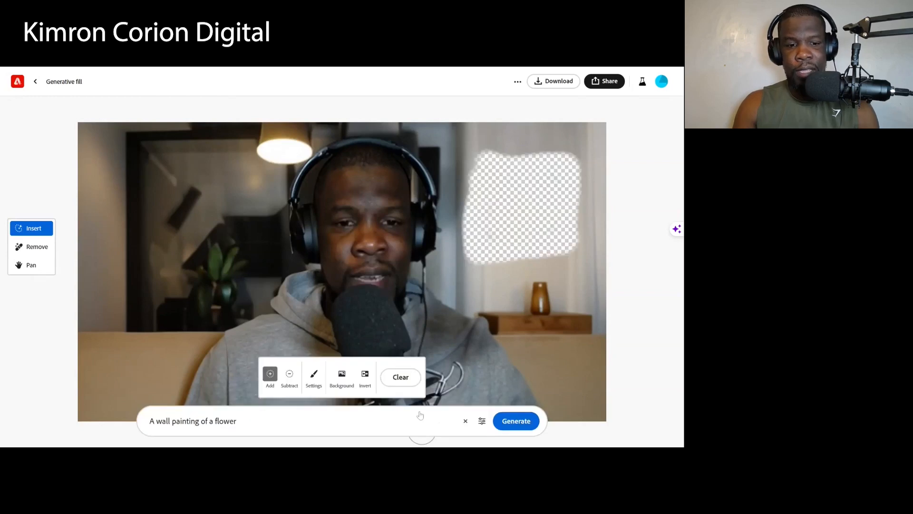
{"action": "left_click", "coordinate": [402, 378]}
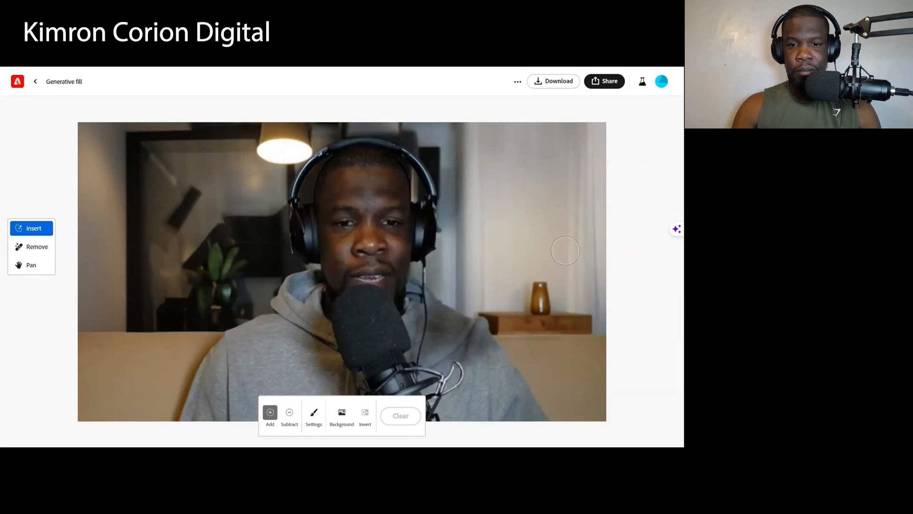
{"action": "scroll", "coordinate": [565, 250], "scroll_direction": "down", "scroll_amount": 3}
{"action": "scroll", "coordinate": [565, 250], "scroll_direction": "up", "scroll_amount": 3}
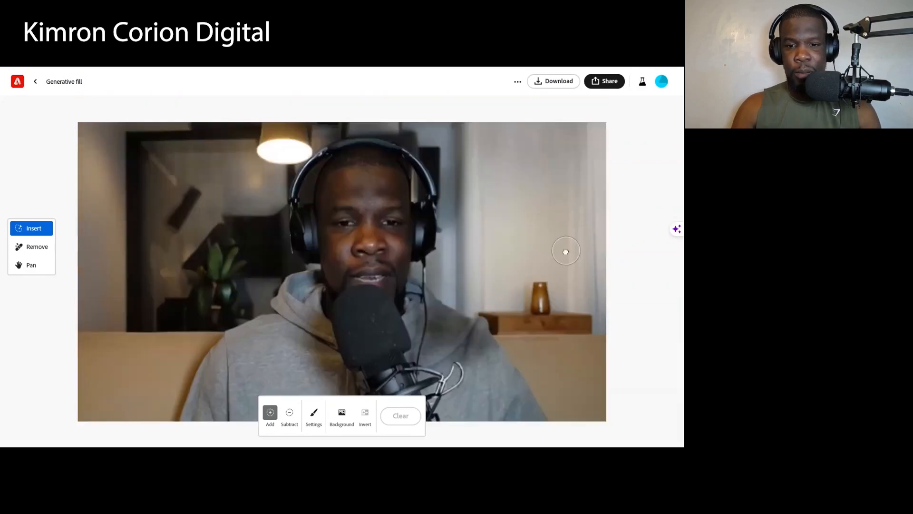
{"action": "scroll", "coordinate": [566, 251], "scroll_direction": "down", "scroll_amount": 3}
{"action": "scroll", "coordinate": [566, 254], "scroll_direction": "up", "scroll_amount": 3}
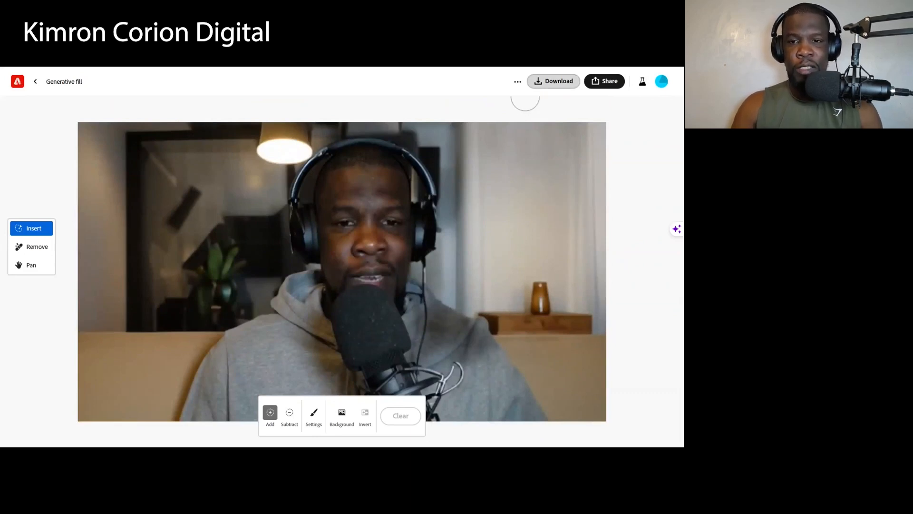
- Download the edited portrait, accepting that Content Credentials are applied to it
{"action": "left_click", "coordinate": [553, 81]}
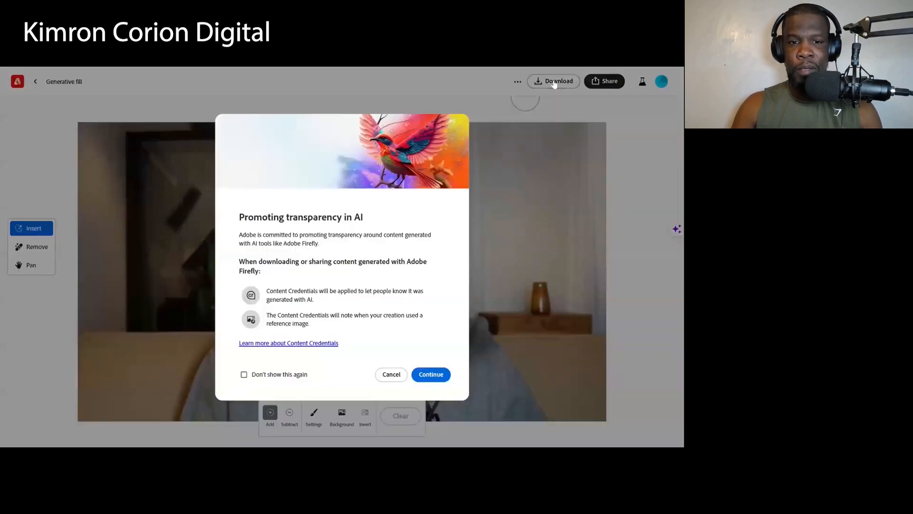
{"action": "left_click", "coordinate": [433, 374]}
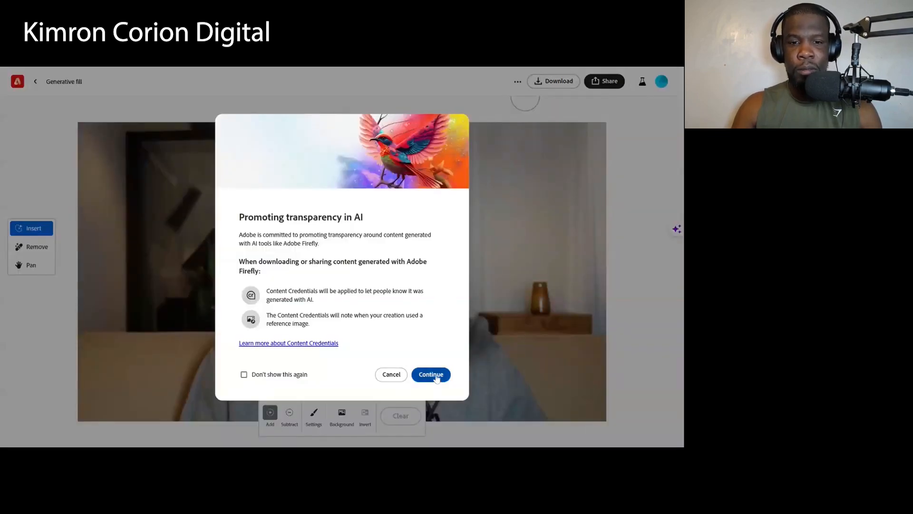